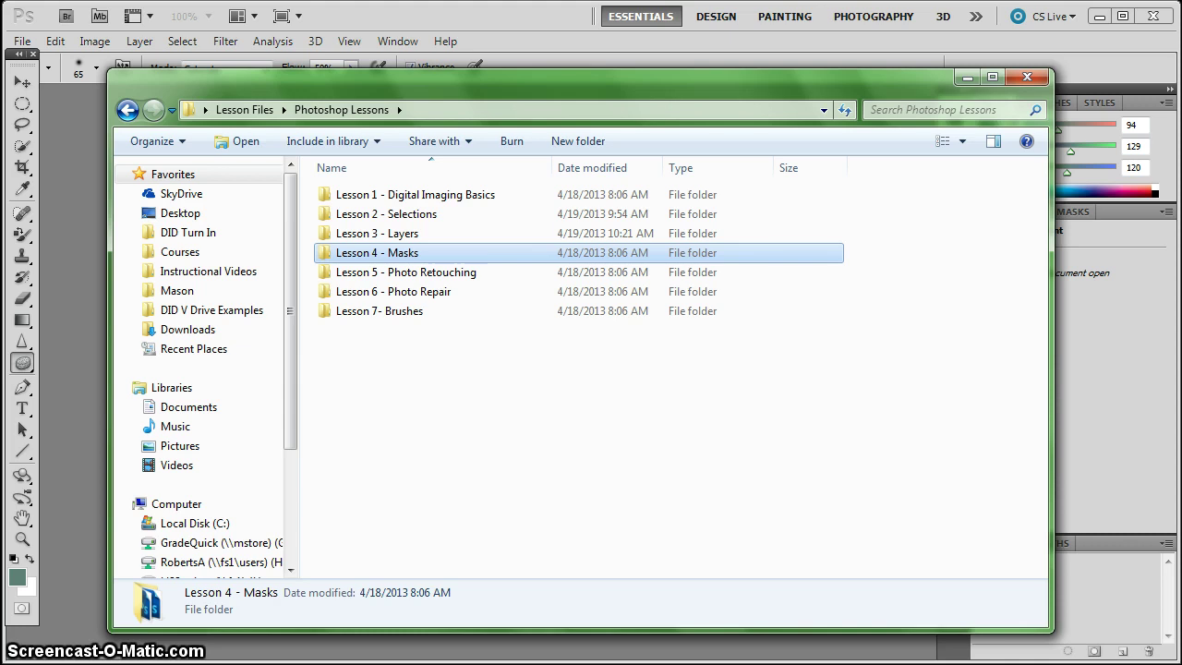
# Step: Open the Lesson 4 - Masks folder and drag Vignette Masks.psd into Photoshop's work area
pyautogui.doubleClick(402, 253)
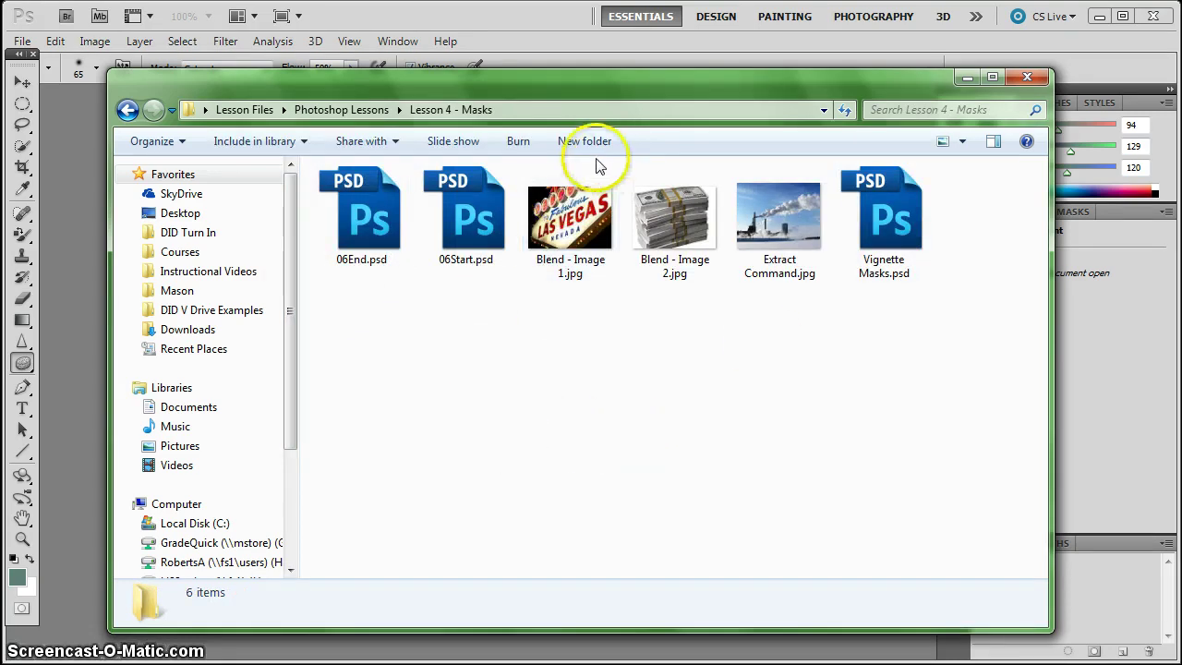
pyautogui.moveTo(526, 80); pyautogui.dragTo(422, 163)
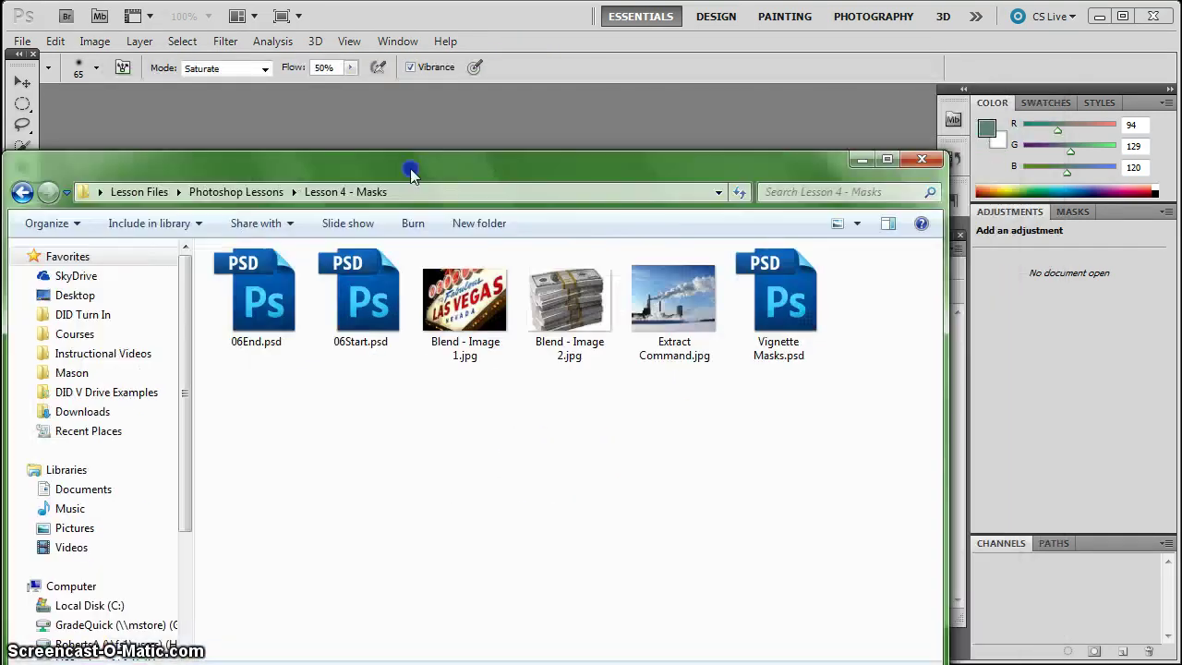
pyautogui.click(775, 297)
pyautogui.moveTo(675, 175); pyautogui.dragTo(435, 257)
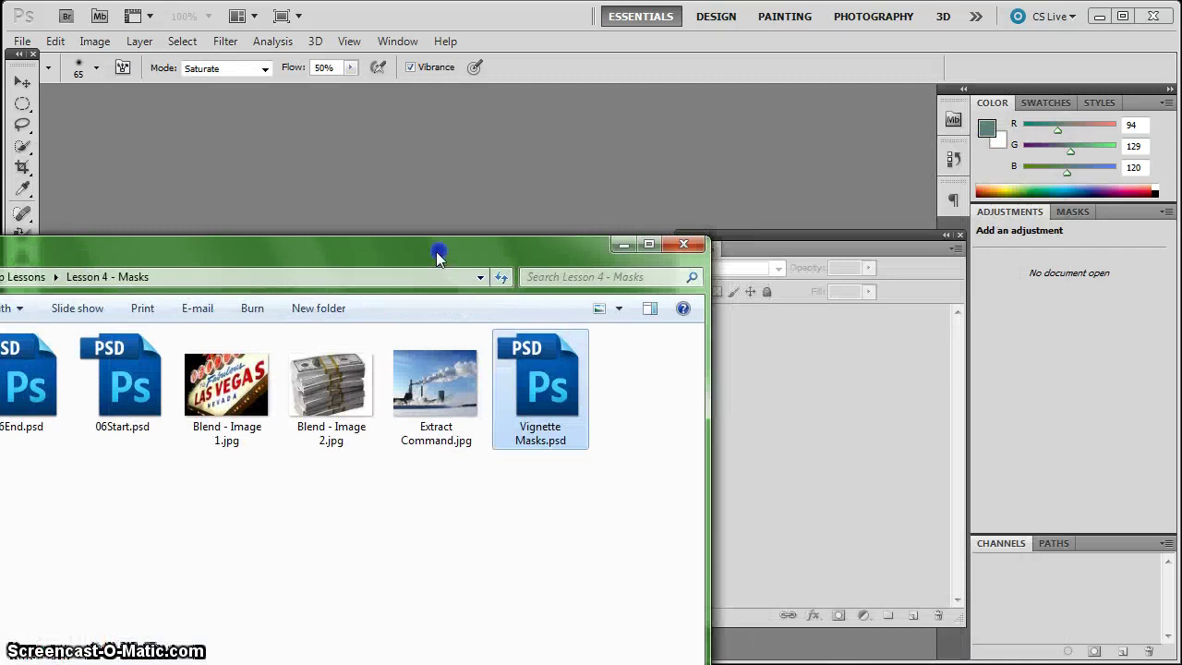
pyautogui.moveTo(542, 418); pyautogui.dragTo(477, 163)
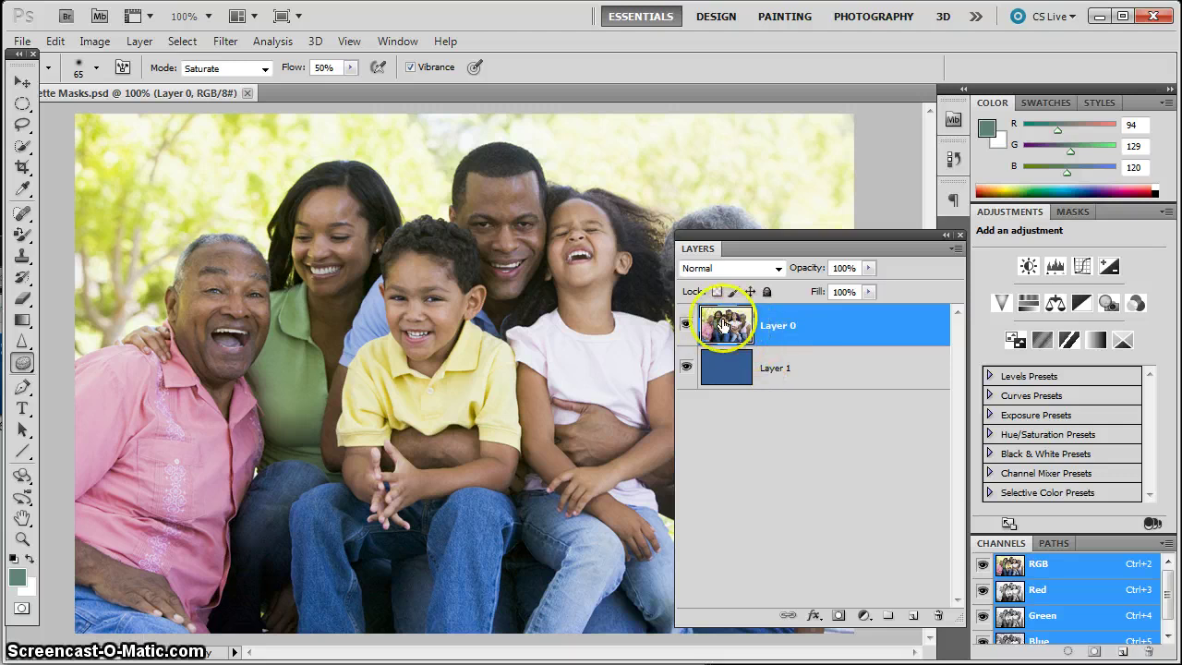
# Step: Toggle Layer 0's visibility to reveal the blue layer beneath, then move the Layers panel aside
pyautogui.click(686, 327)
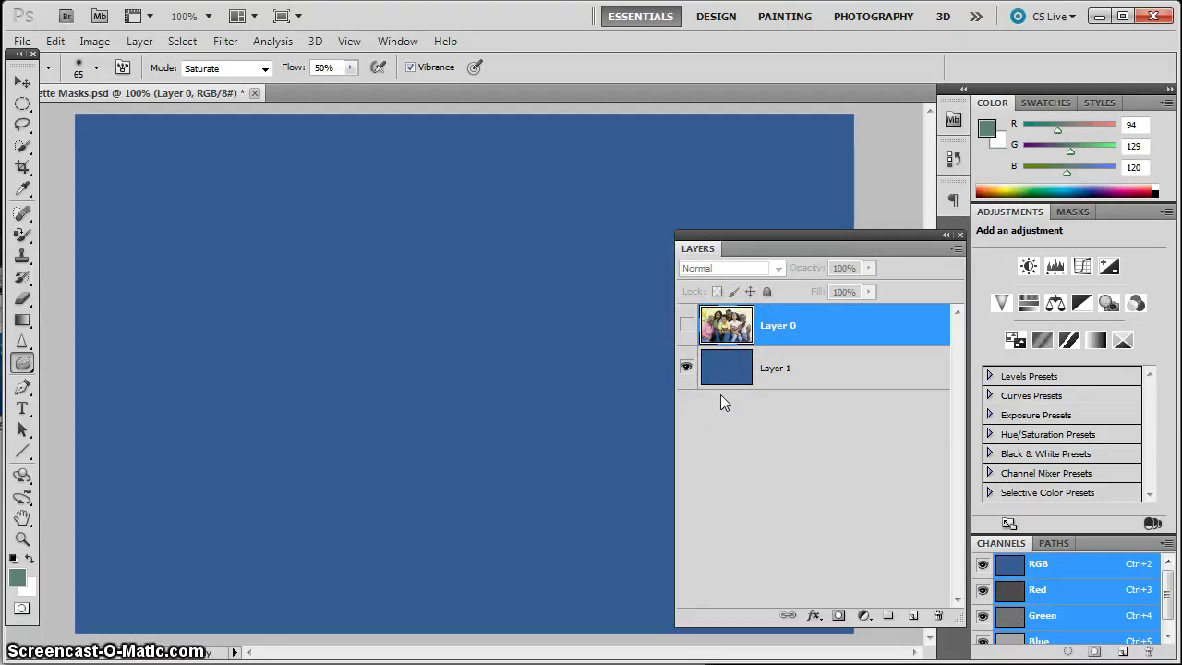
pyautogui.click(686, 325)
pyautogui.moveTo(749, 250); pyautogui.dragTo(883, 253)
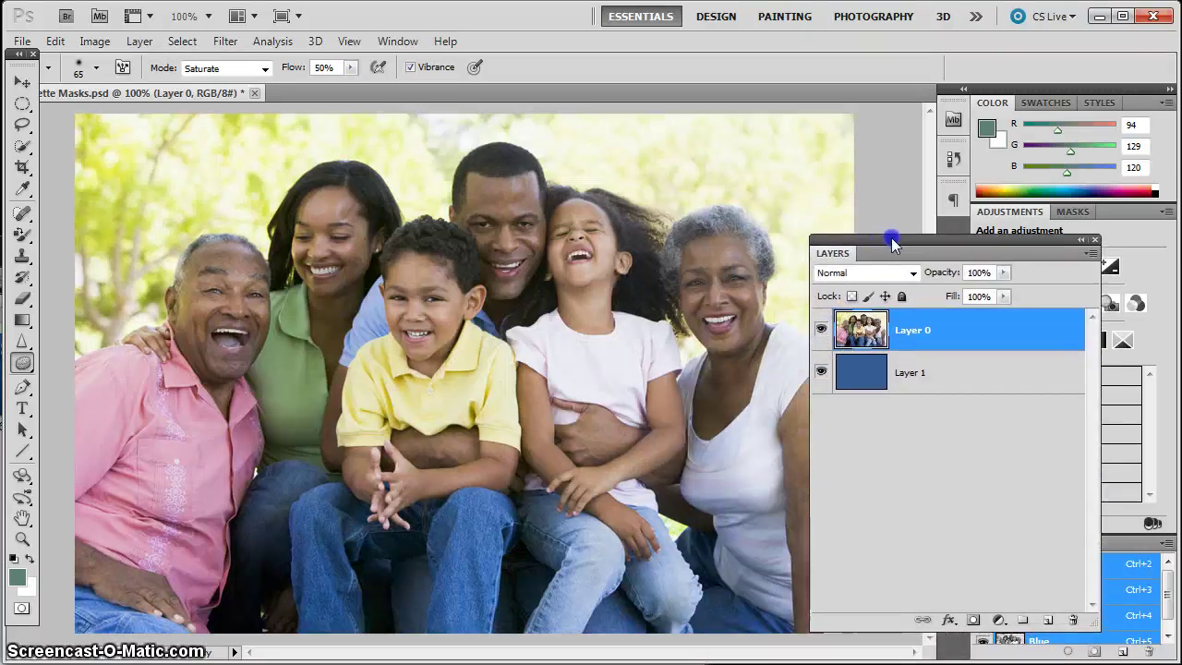
pyautogui.click(920, 373)
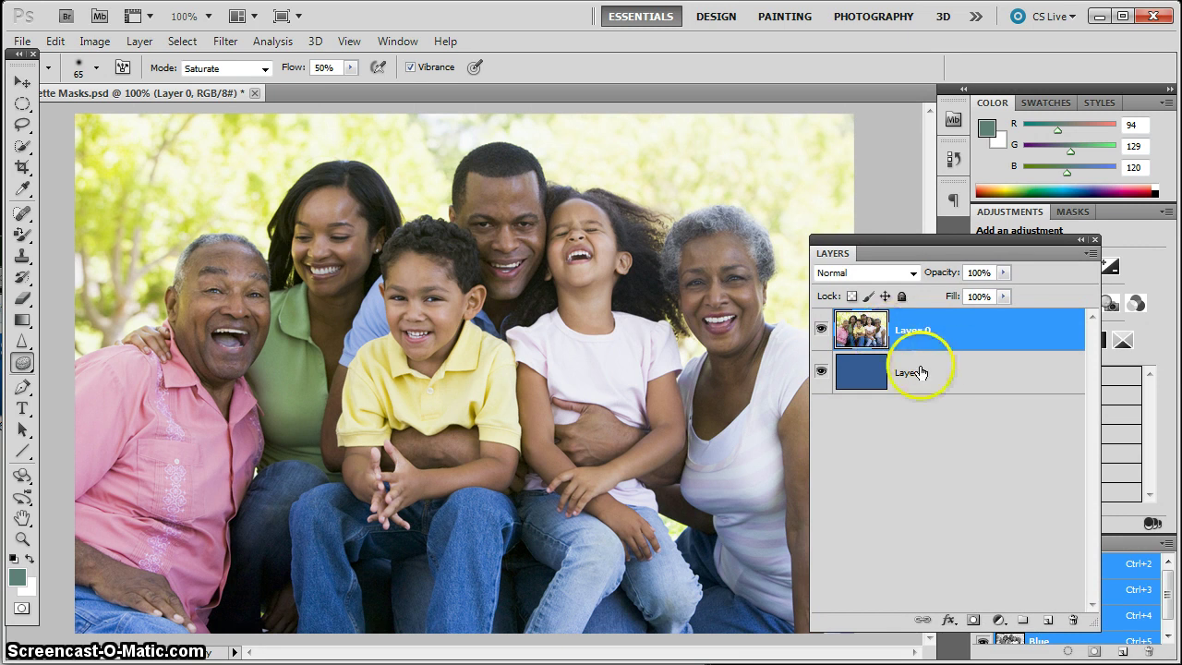
pyautogui.click(391, 346)
# Step: Lasso a freehand outline around the family's heads and shoulders and add a layer mask from it
pyautogui.click(22, 122)
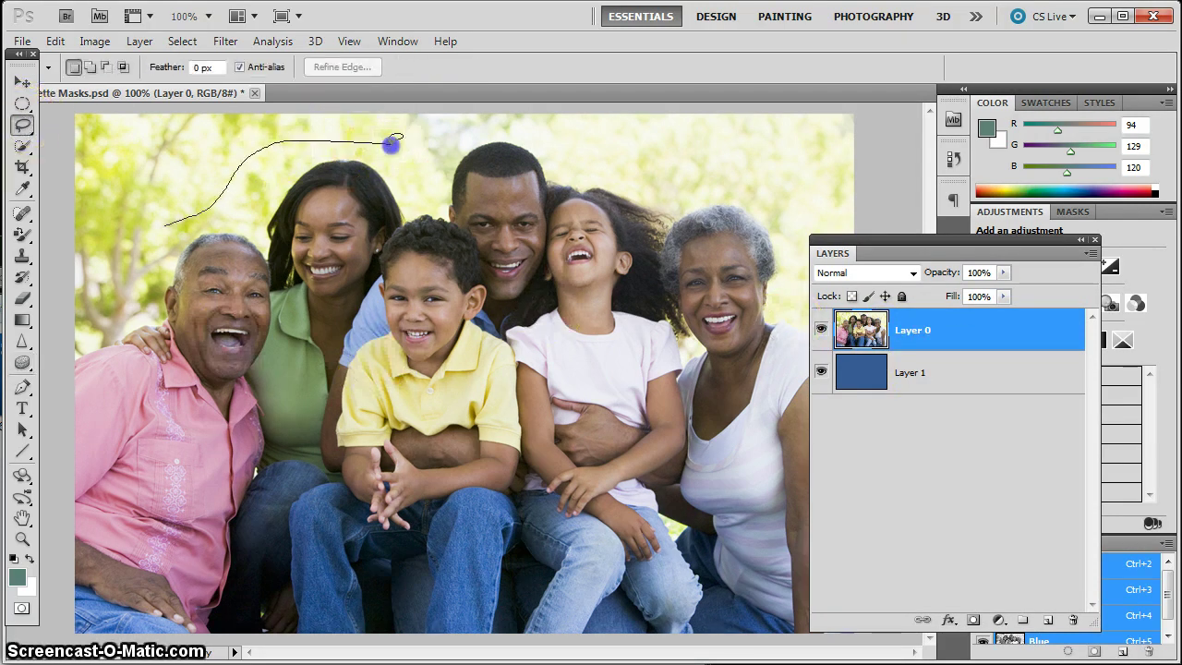
pyautogui.moveTo(628, 369)
pyautogui.mouseDown()
pyautogui.moveTo(720, 367)
pyautogui.moveTo(836, 216)
pyautogui.moveTo(683, 170)
pyautogui.mouseUp()
pyautogui.moveTo(391, 143); pyautogui.dragTo(392, 140)
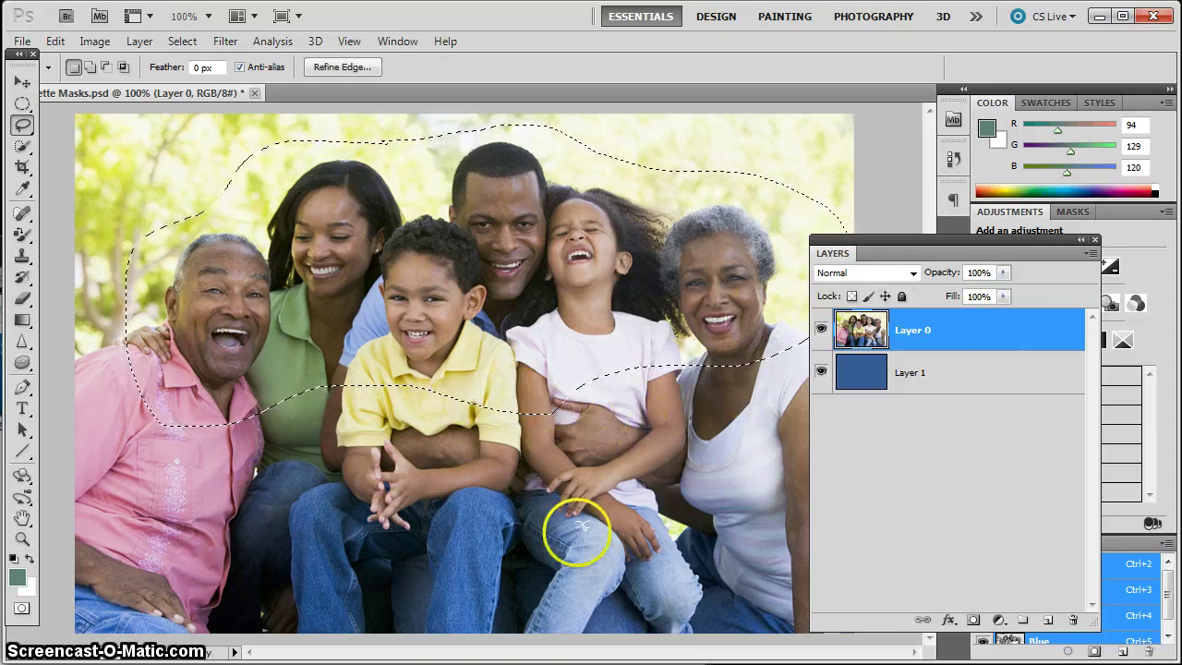
pyautogui.moveTo(885, 255); pyautogui.dragTo(895, 193)
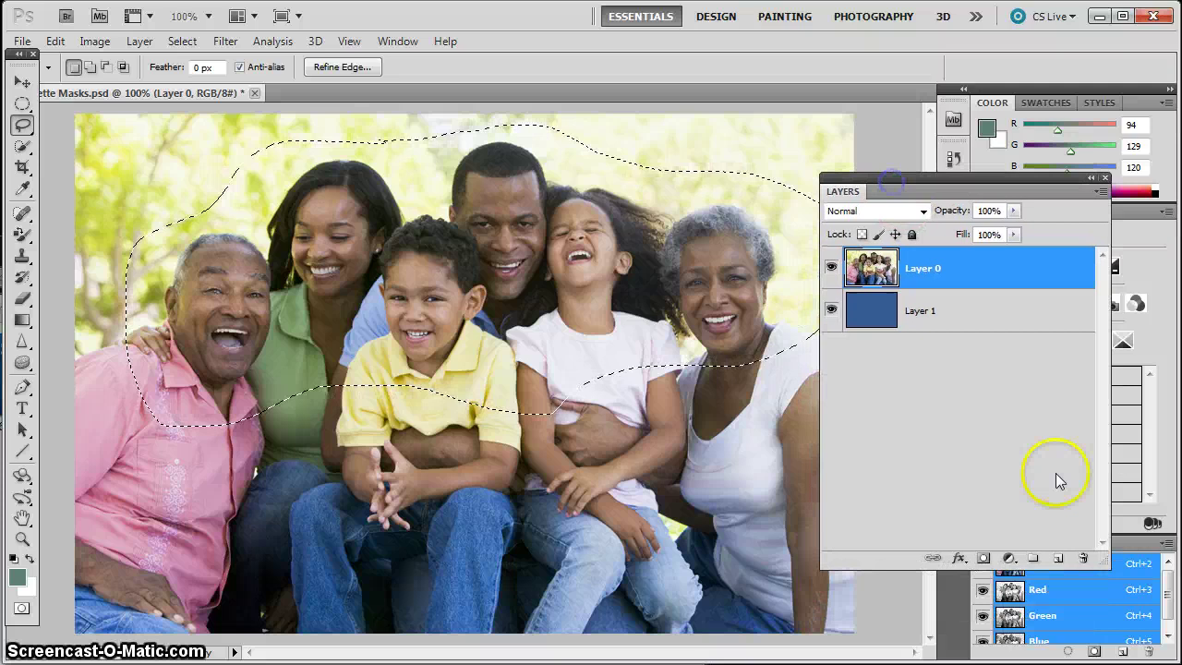
pyautogui.click(983, 560)
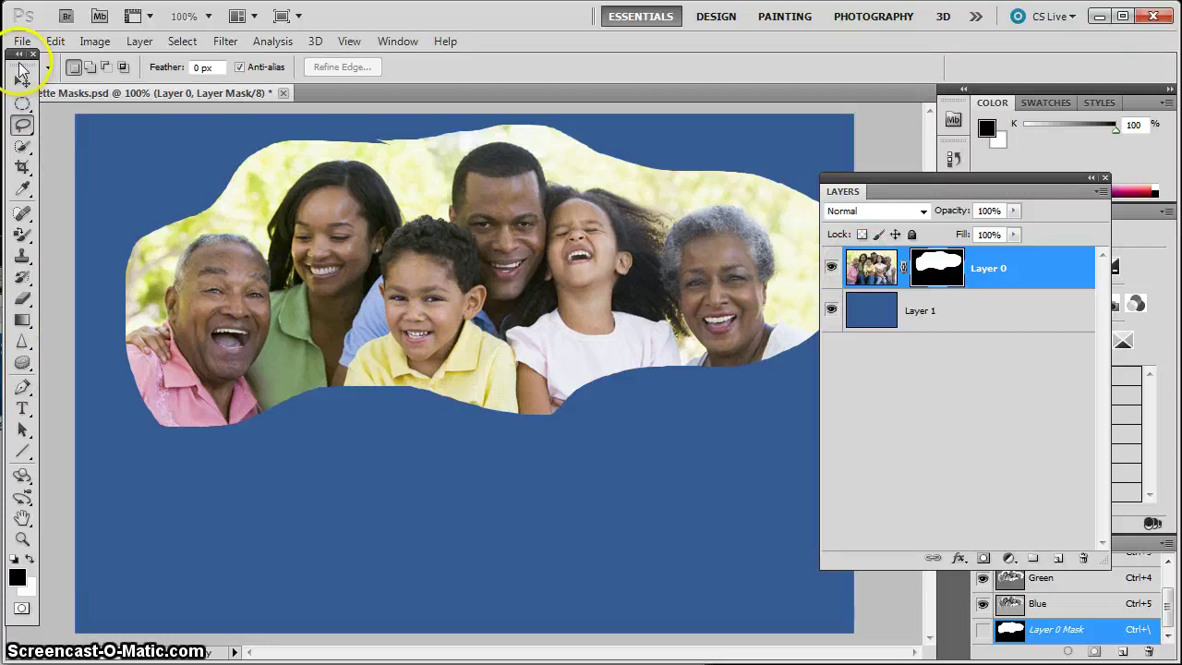
pyautogui.moveTo(22, 53); pyautogui.dragTo(32, 57)
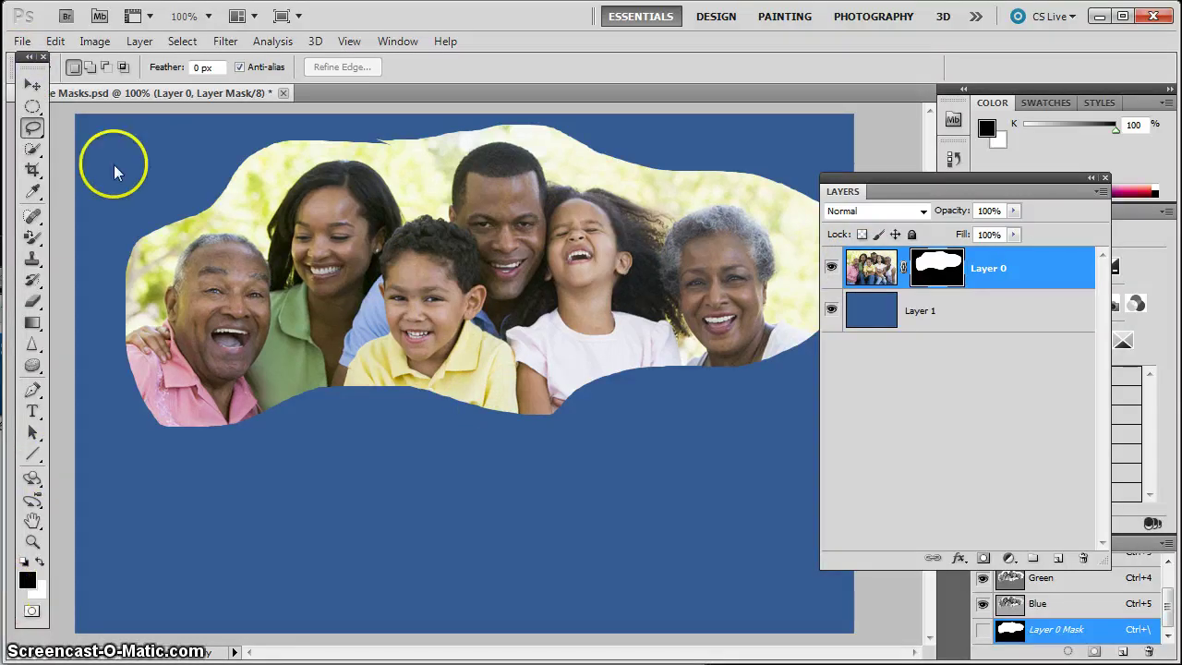
# Step: Choose the Brush tool and enlarge it to 50 px
pyautogui.moveTo(33, 240); pyautogui.dragTo(83, 235)
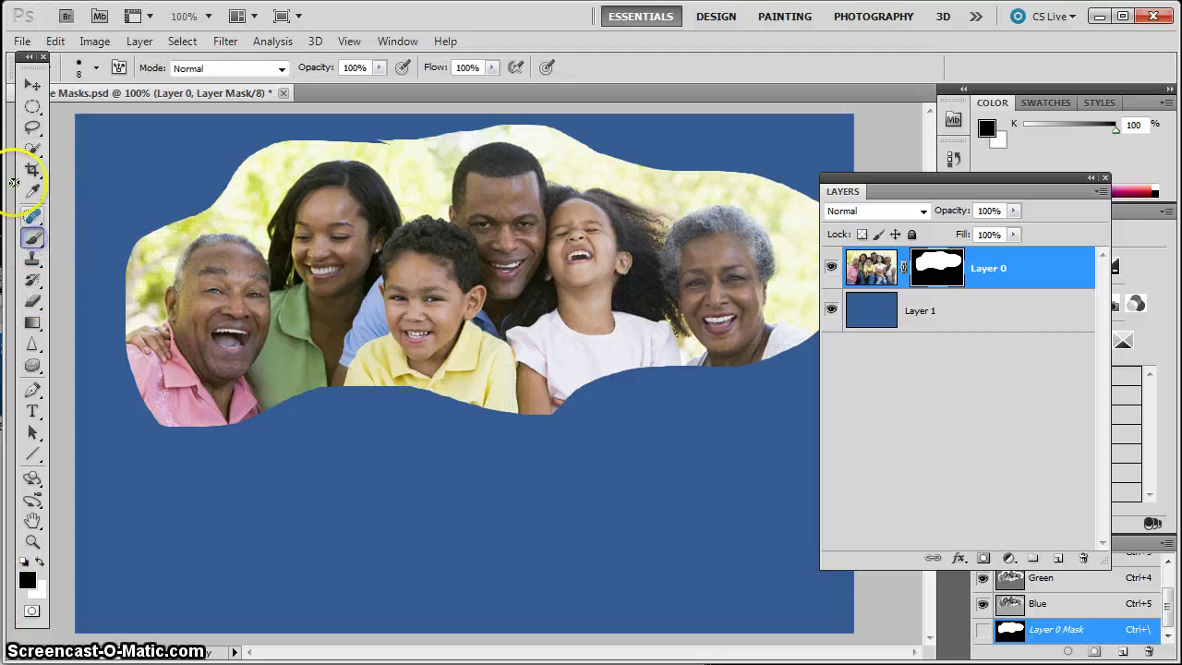
pyautogui.click(97, 69)
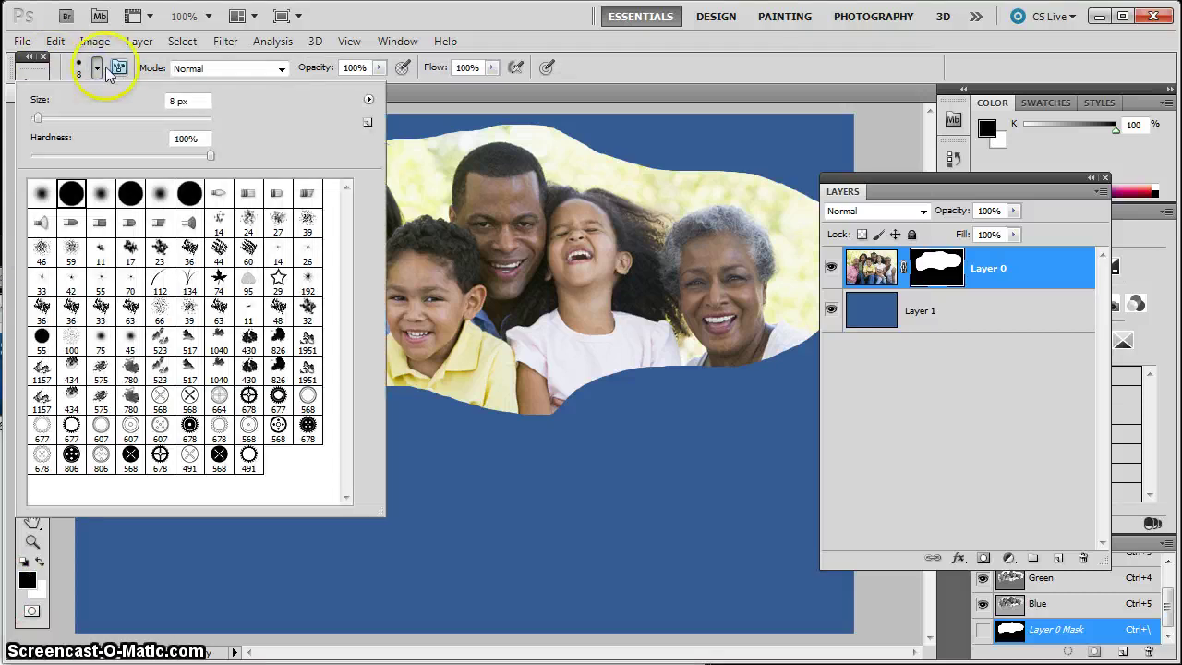
pyautogui.click(97, 69)
pyautogui.press(']')
pyautogui.press(']')
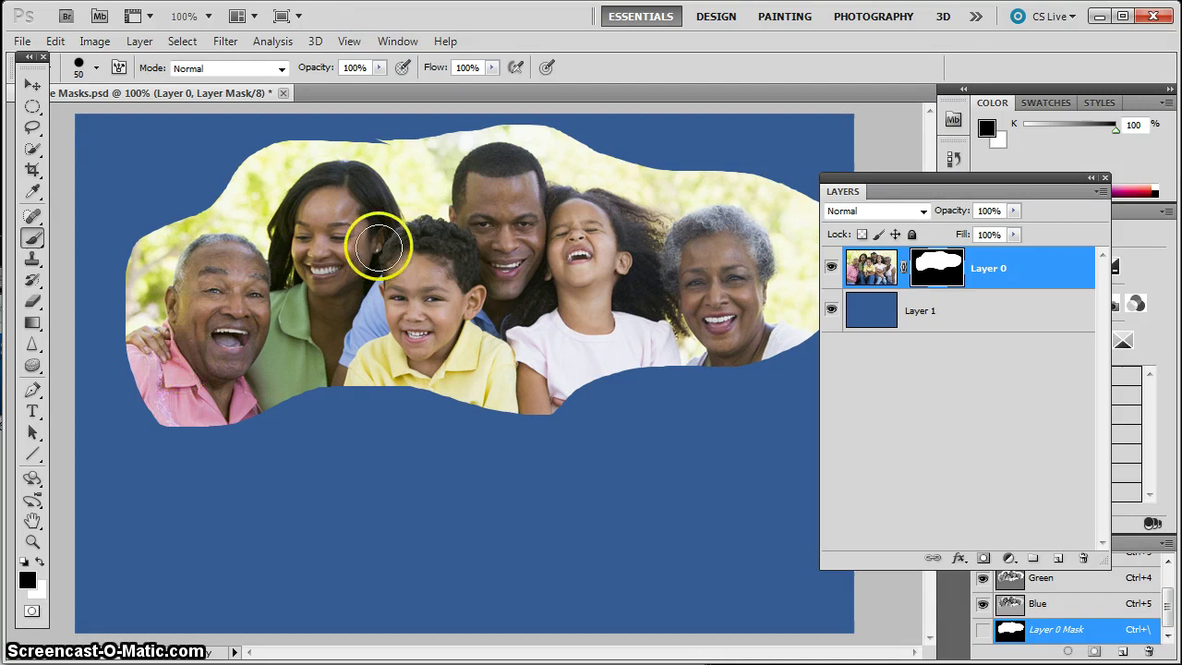
pyautogui.press(']')
# Step: Paint black along the mask's lower edge, white over the family, then drag the mask to the trash
pyautogui.moveTo(196, 430)
pyautogui.mouseDown()
pyautogui.moveTo(164, 409)
pyautogui.moveTo(249, 429)
pyautogui.moveTo(176, 415)
pyautogui.moveTo(197, 433)
pyautogui.moveTo(443, 381)
pyautogui.moveTo(646, 388)
pyautogui.moveTo(786, 327)
pyautogui.mouseUp()
pyautogui.click(39, 561)
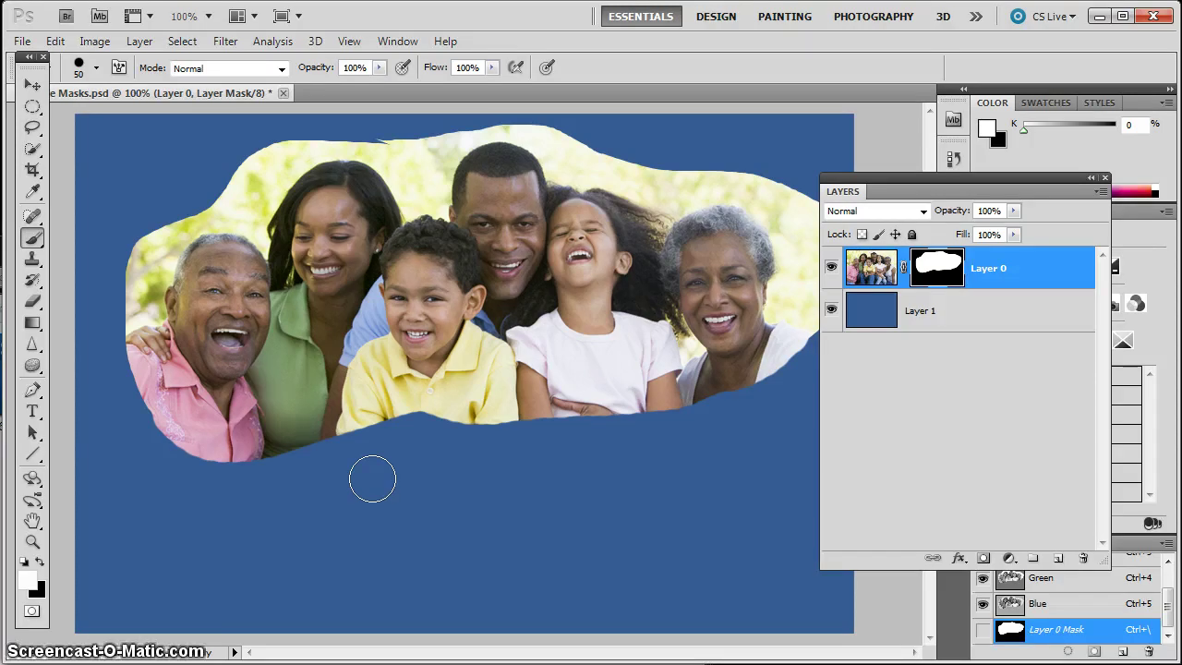
pyautogui.moveTo(311, 407)
pyautogui.mouseDown()
pyautogui.moveTo(236, 254)
pyautogui.moveTo(181, 294)
pyautogui.moveTo(294, 363)
pyautogui.moveTo(204, 223)
pyautogui.moveTo(277, 391)
pyautogui.moveTo(247, 249)
pyautogui.moveTo(180, 447)
pyautogui.moveTo(283, 247)
pyautogui.moveTo(231, 382)
pyautogui.moveTo(257, 396)
pyautogui.mouseUp()
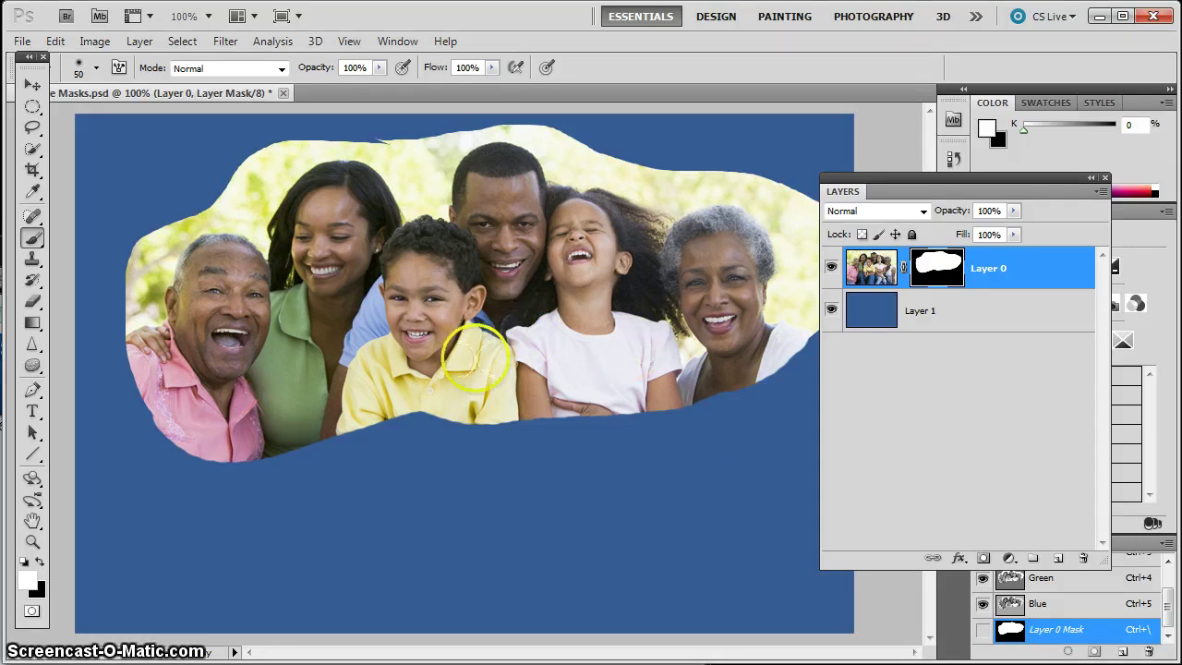
pyautogui.moveTo(941, 265); pyautogui.dragTo(1083, 557)
# Step: Delete Layer 0's mask without applying it and lasso a new outline around the family's upper half
pyautogui.click(665, 222)
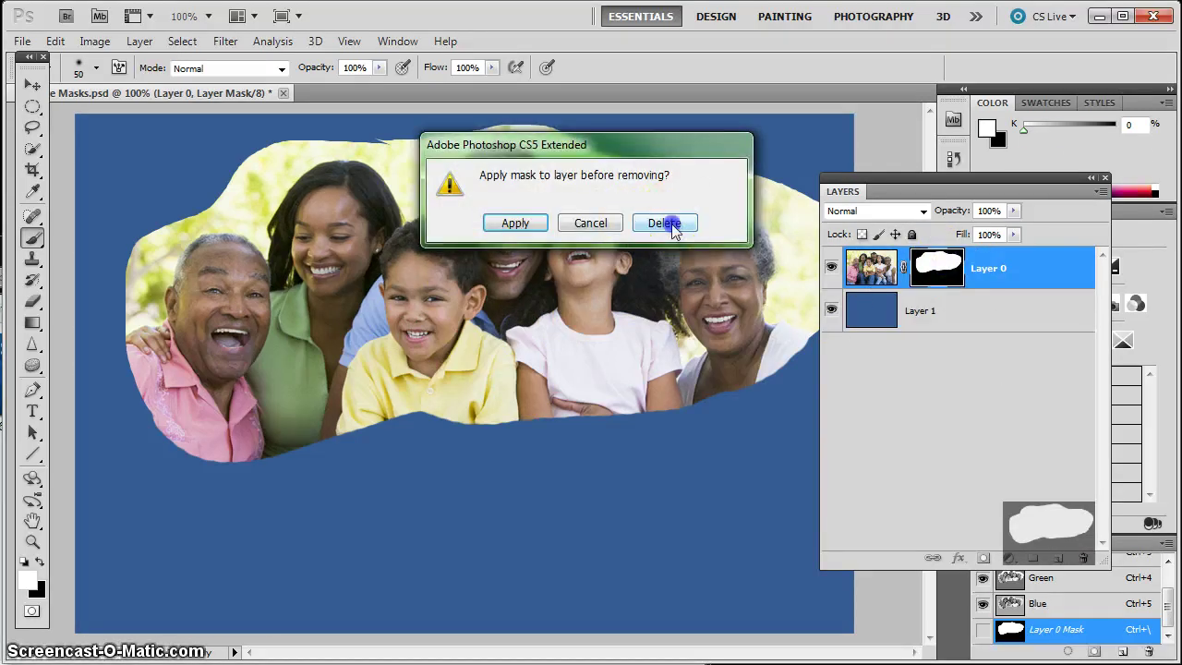
pyautogui.click(33, 126)
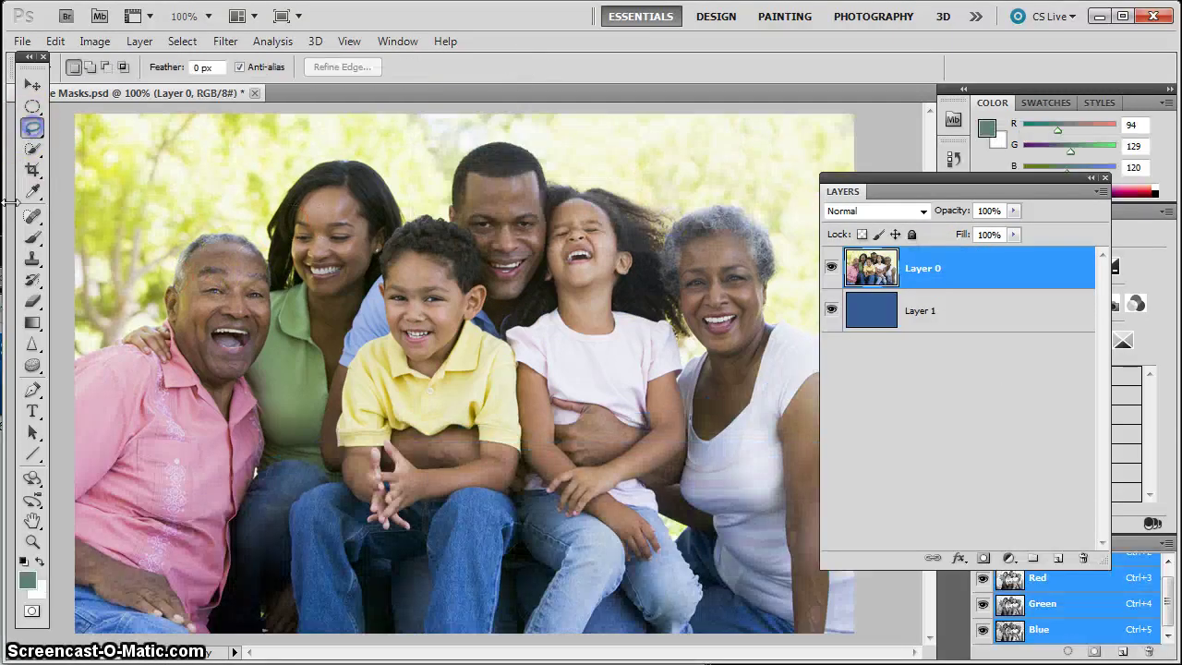
pyautogui.moveTo(456, 128); pyautogui.dragTo(418, 148)
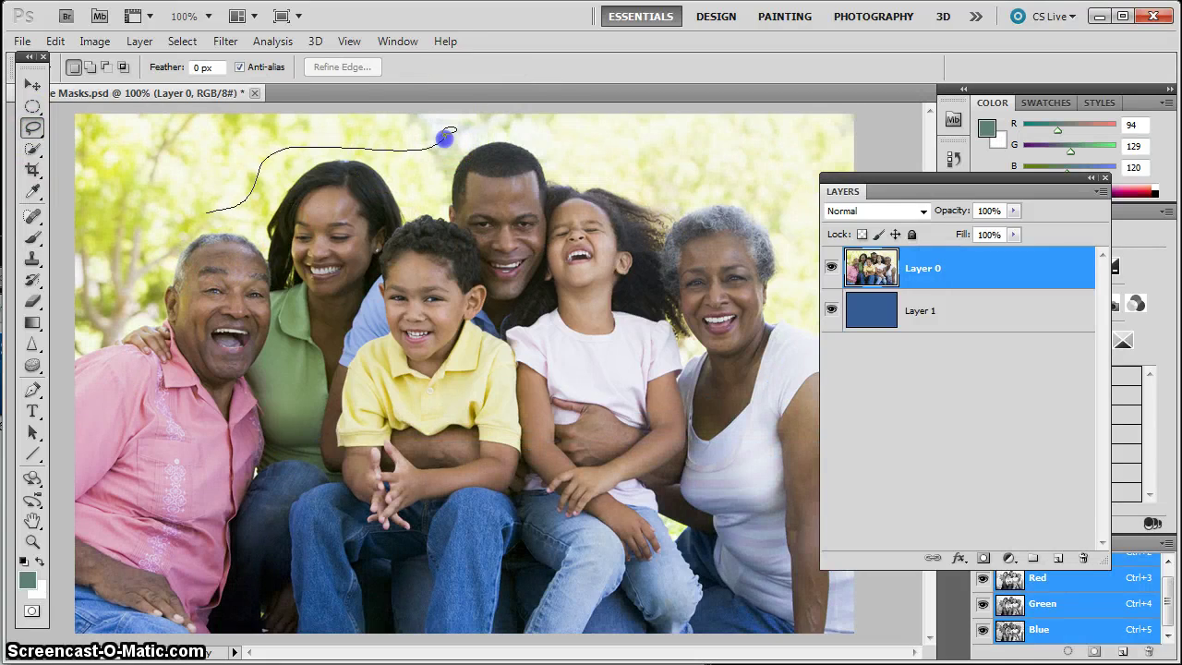
pyautogui.moveTo(115, 279)
pyautogui.mouseDown()
pyautogui.moveTo(108, 364)
pyautogui.moveTo(231, 451)
pyautogui.mouseUp()
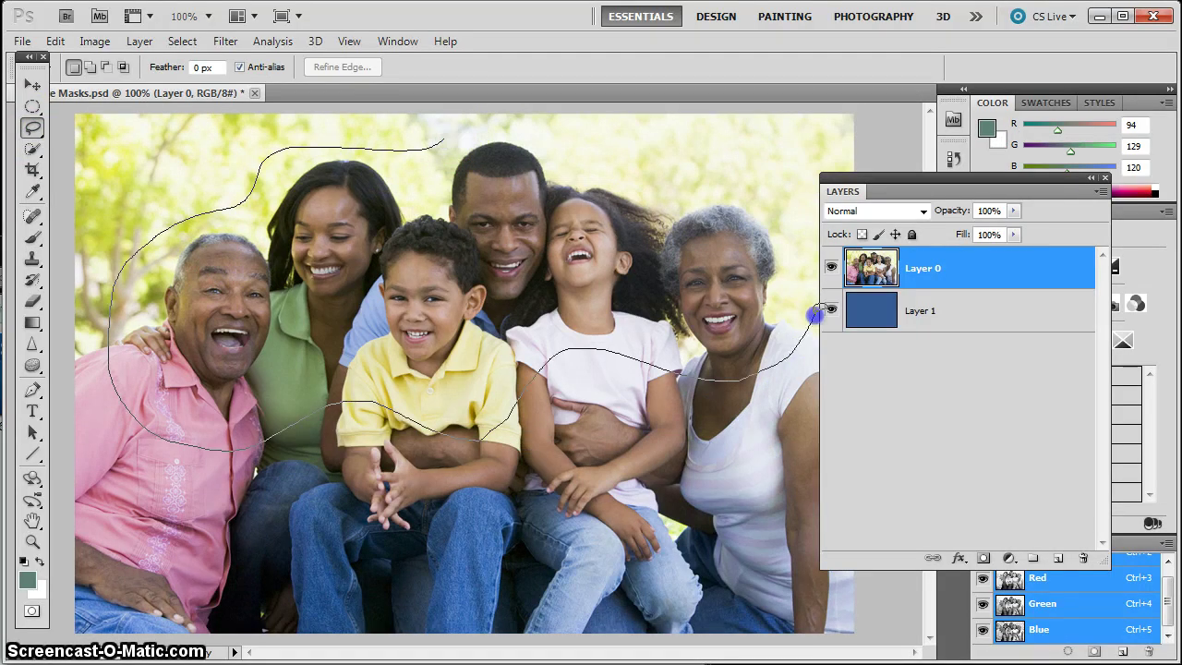
pyautogui.moveTo(613, 152)
pyautogui.mouseDown()
pyautogui.moveTo(501, 126)
pyautogui.moveTo(424, 144)
pyautogui.mouseUp()
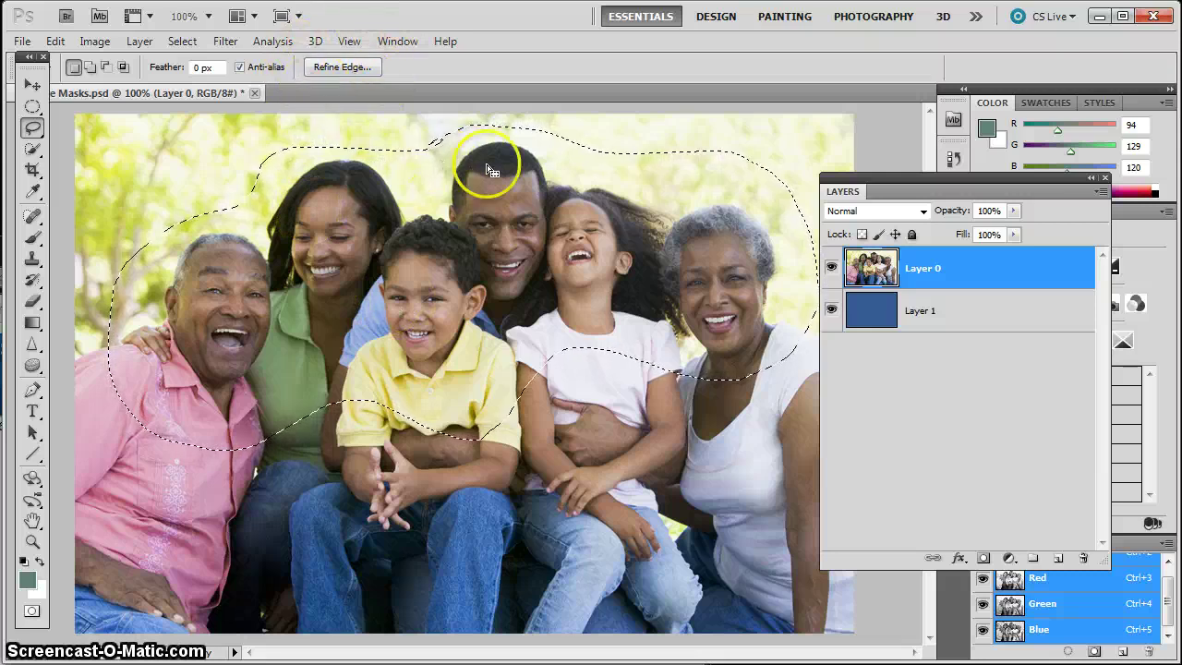
# Step: Feather the selection with a 15-pixel radius using Select > Modify > Feather
pyautogui.click(182, 40)
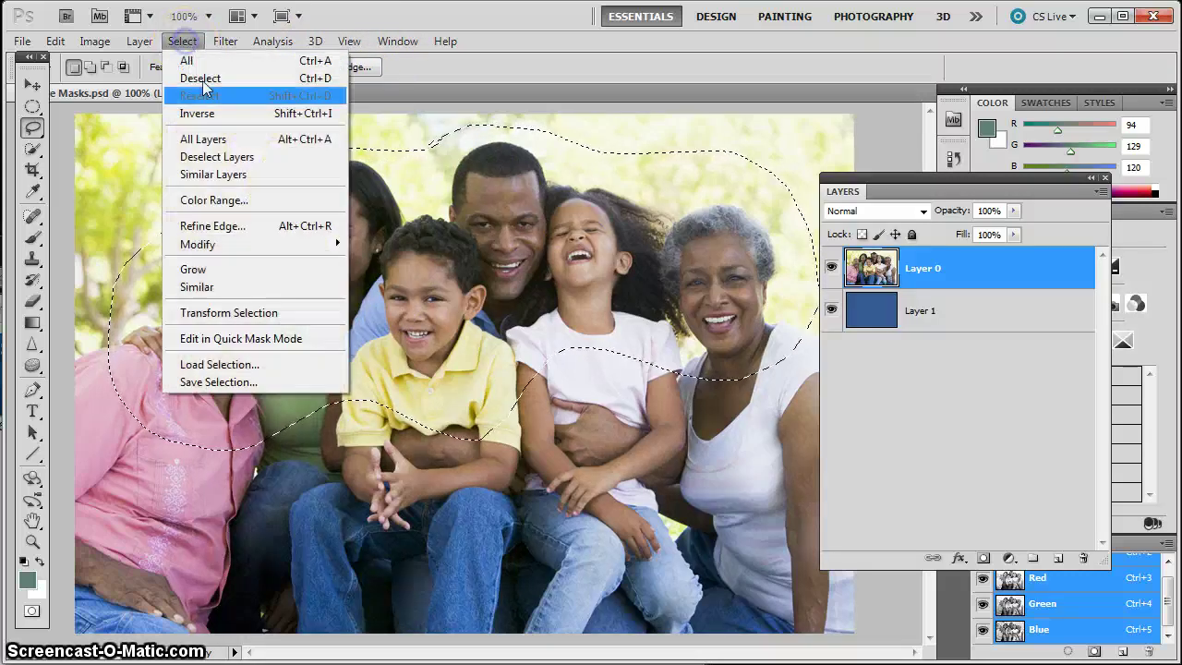
pyautogui.moveTo(201, 243)
pyautogui.click(411, 314)
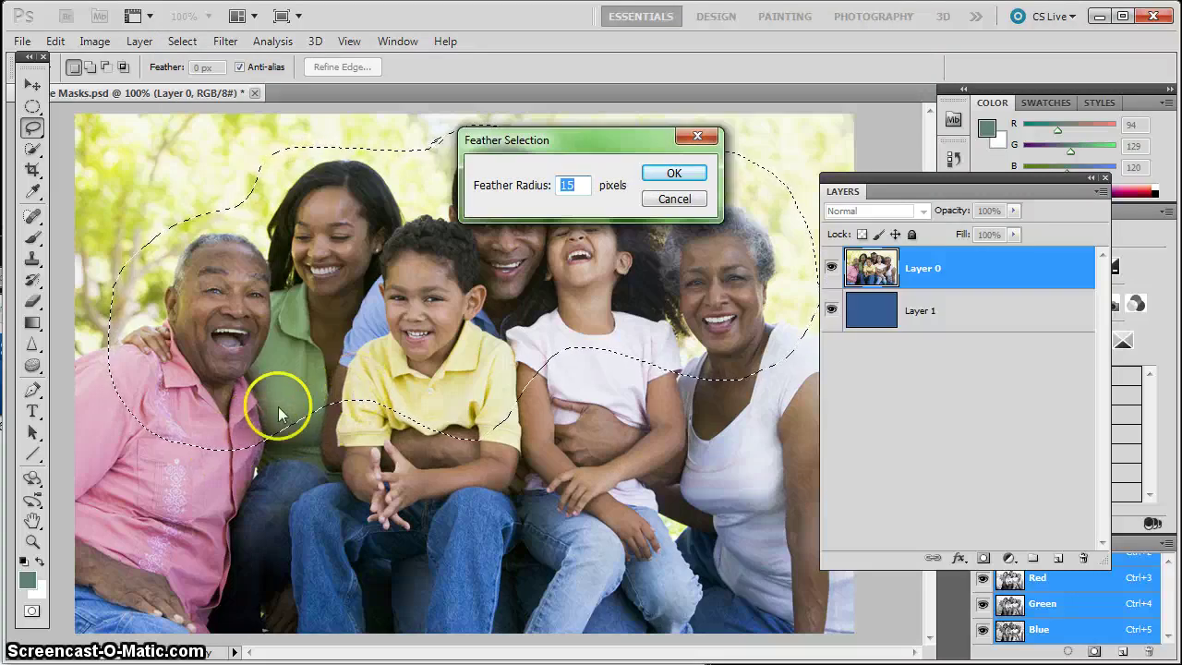
pyautogui.click(581, 191)
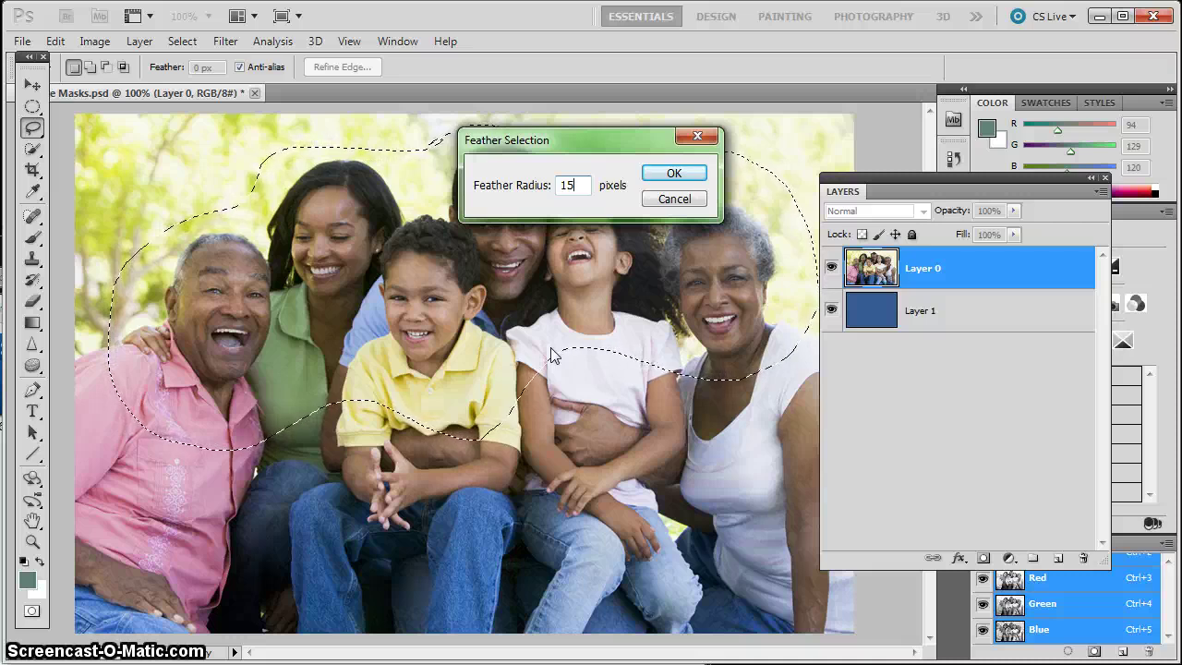
pyautogui.click(677, 173)
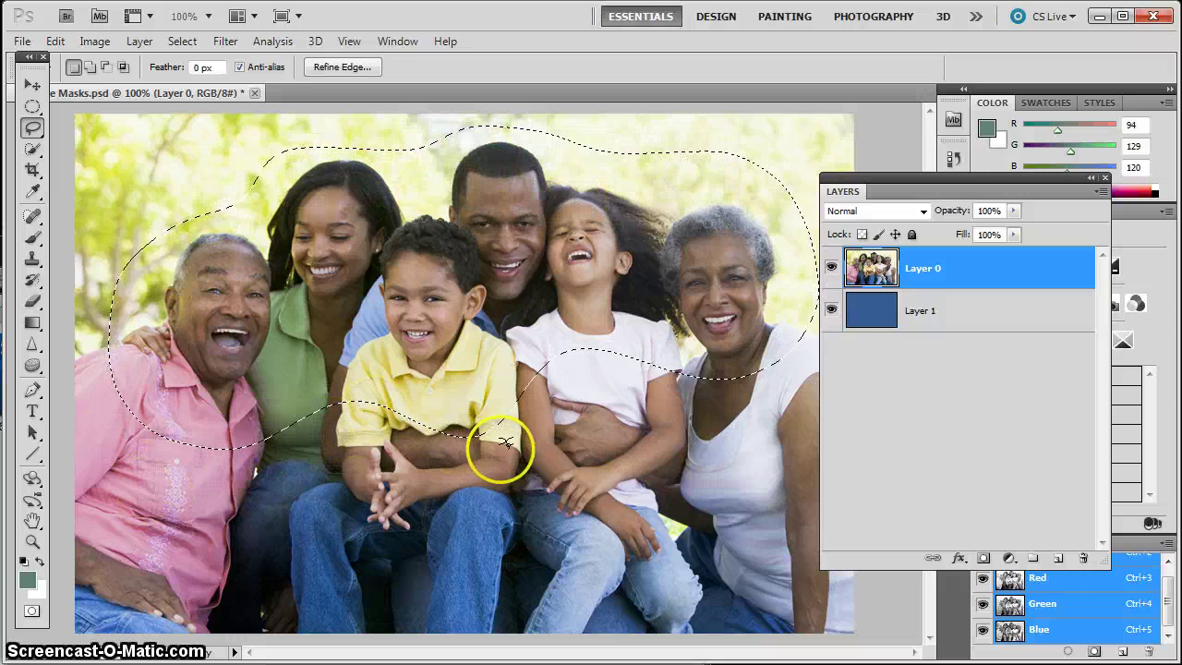
# Step: Add a layer mask to Layer 0 from the feathered selection for a soft vignette
pyautogui.click(983, 559)
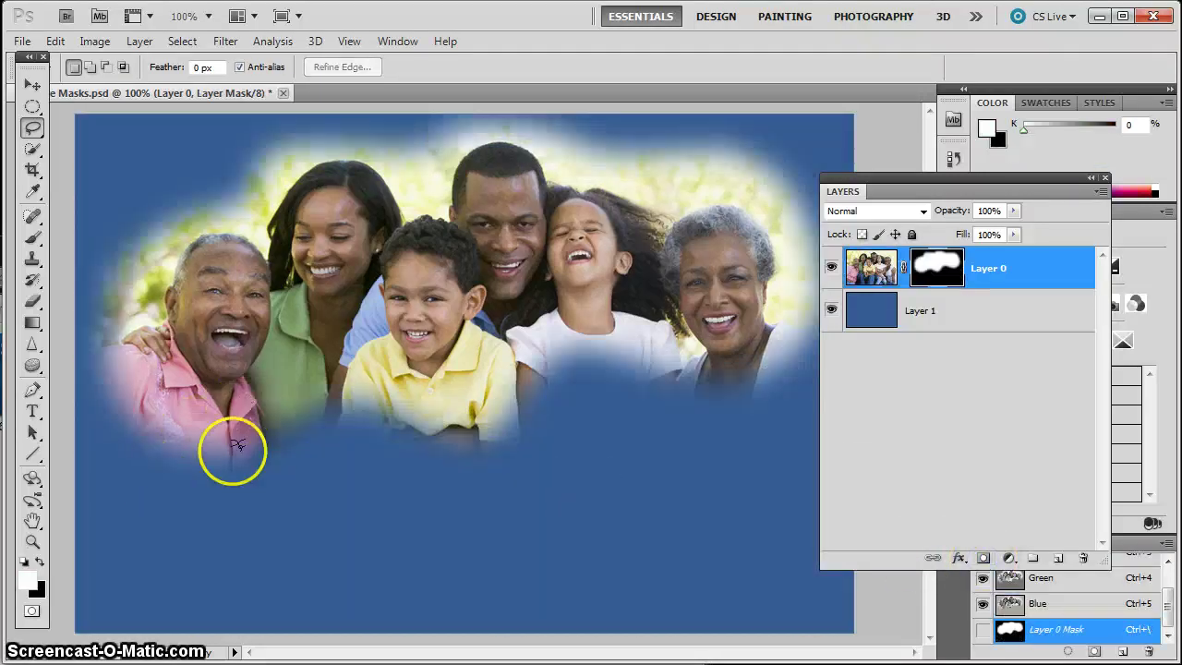